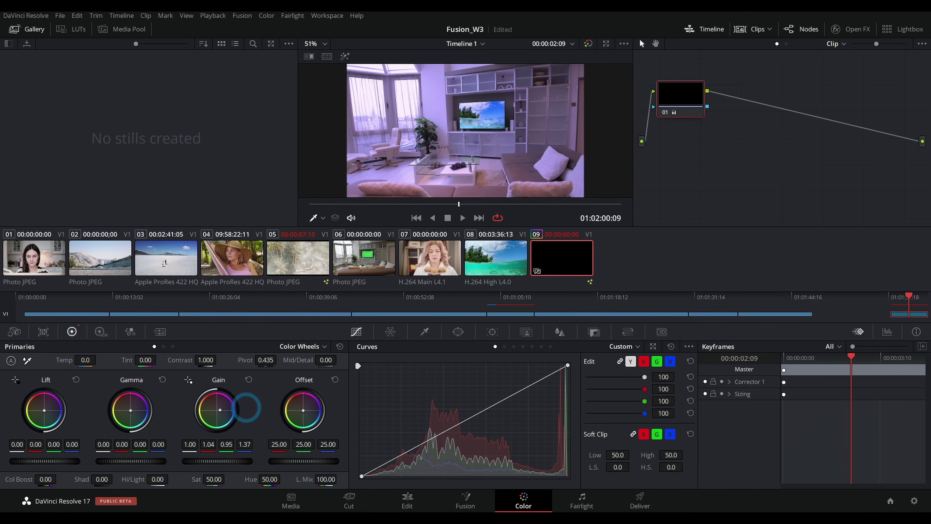
Take the ColorCorrector1 node out of the graph so Blur1 feeds straight into Merge2
mouse_move(242, 407)
mouse_down()
mouse_move(252, 433)
mouse_move(198, 413)
mouse_move(239, 418)
mouse_up()
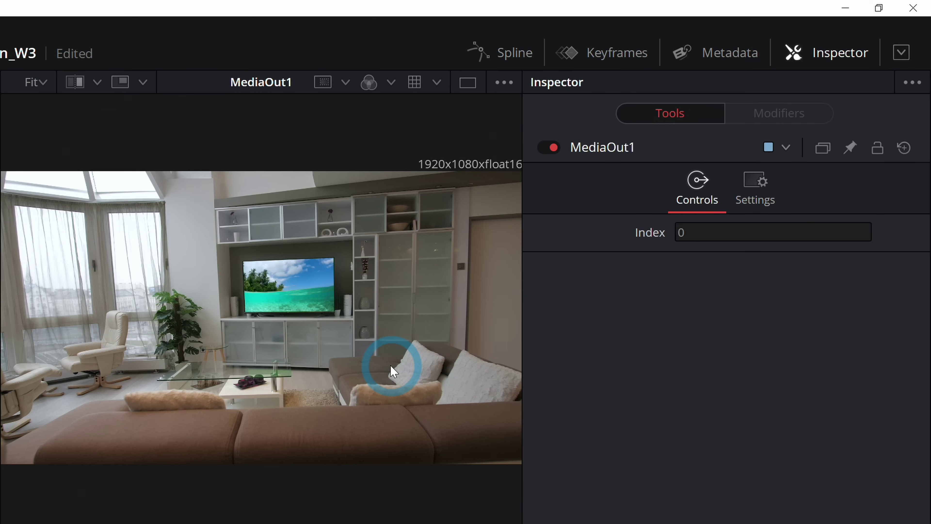
View the raw LIVING_ROOM green-screen clip, then fit the merged Merge2 frame in the viewer
click(317, 384)
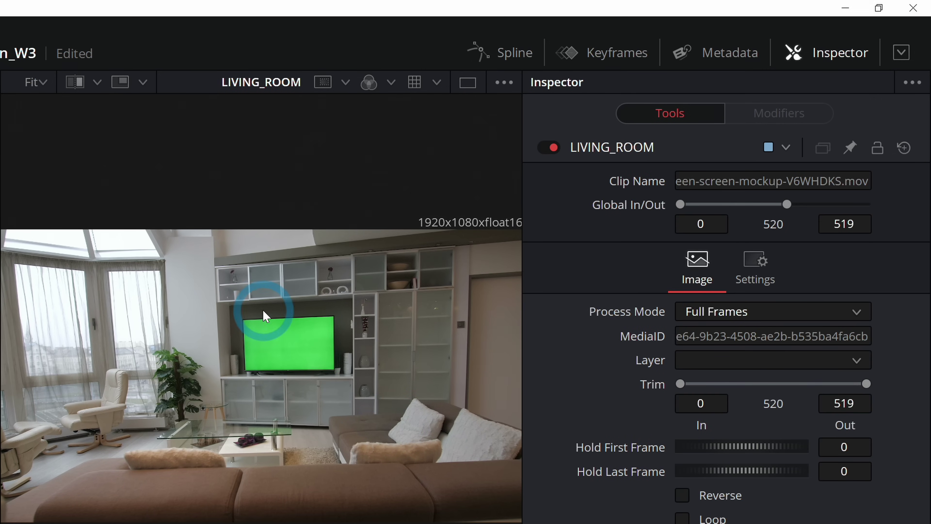
scroll(260, 315, up, 3)
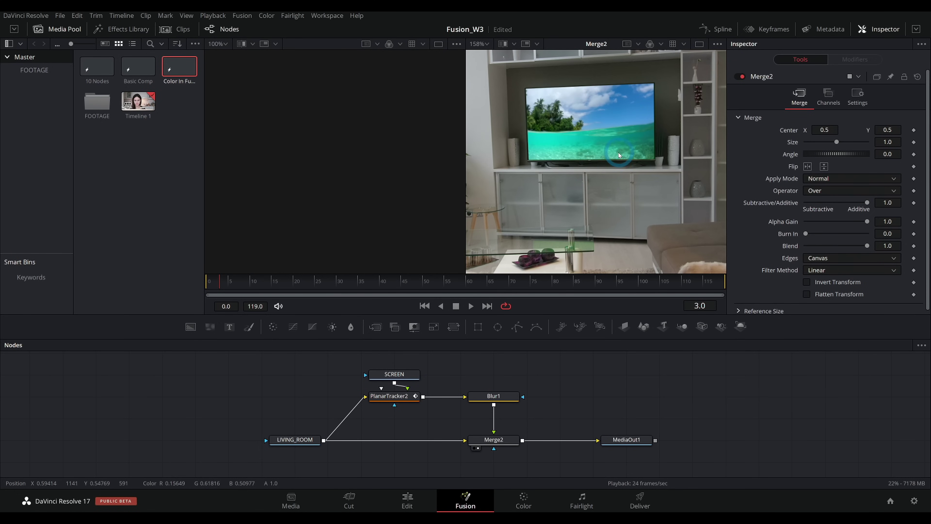
key(shift+z)
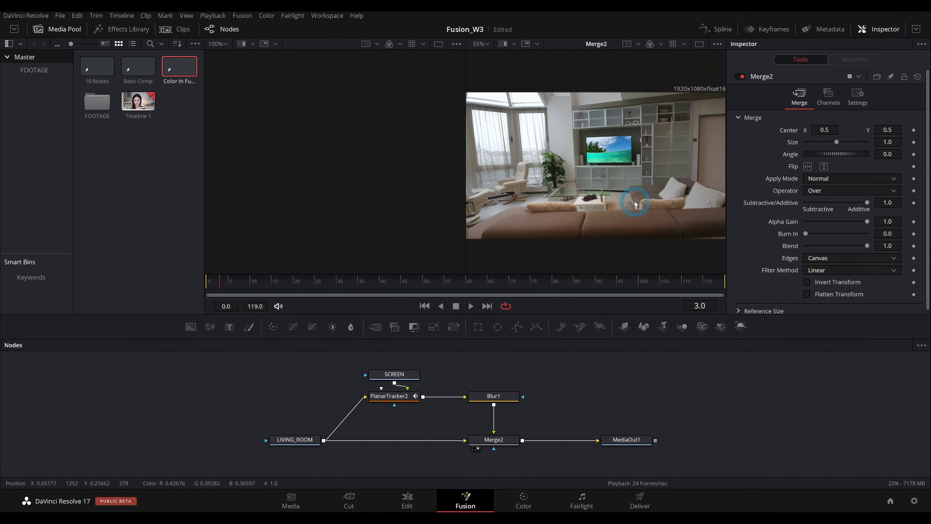
scroll(635, 204, up, 2)
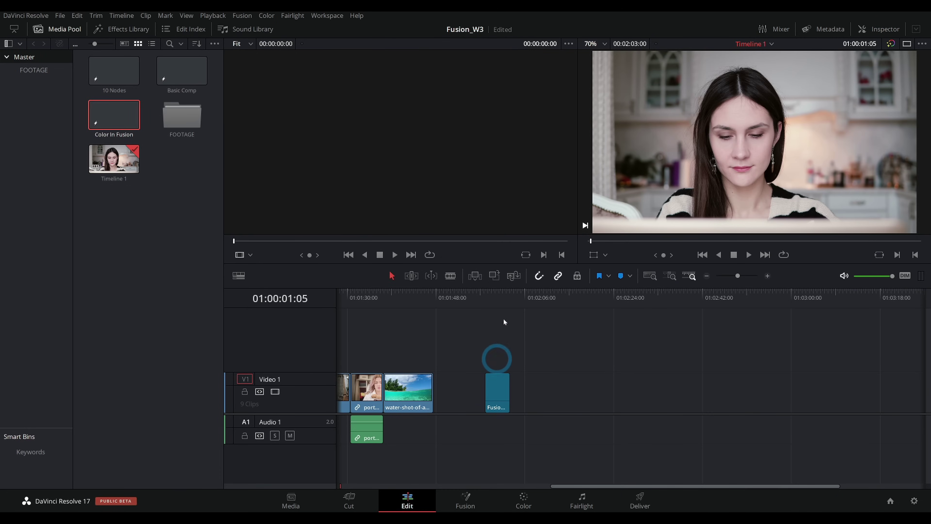
Open the composite clip on the Color page and reset the adjusted Gain wheel to neutral
click(496, 295)
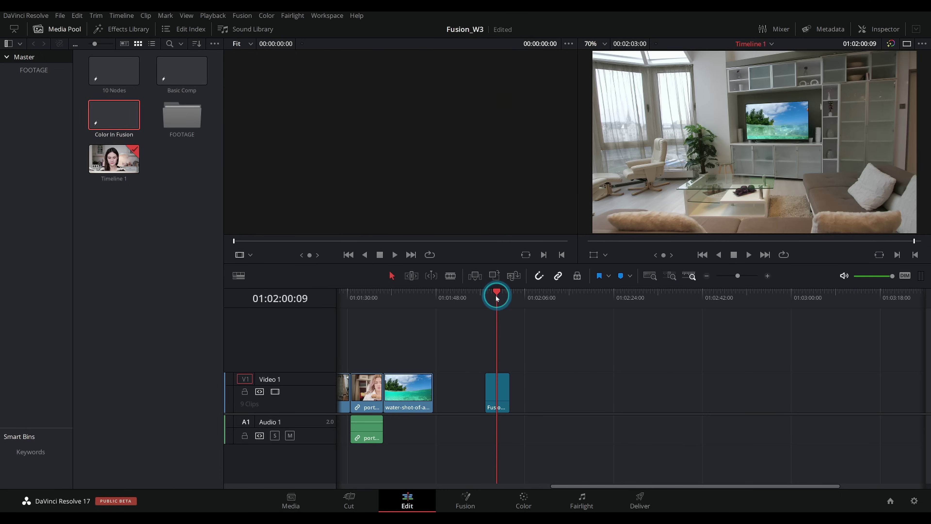
click(522, 503)
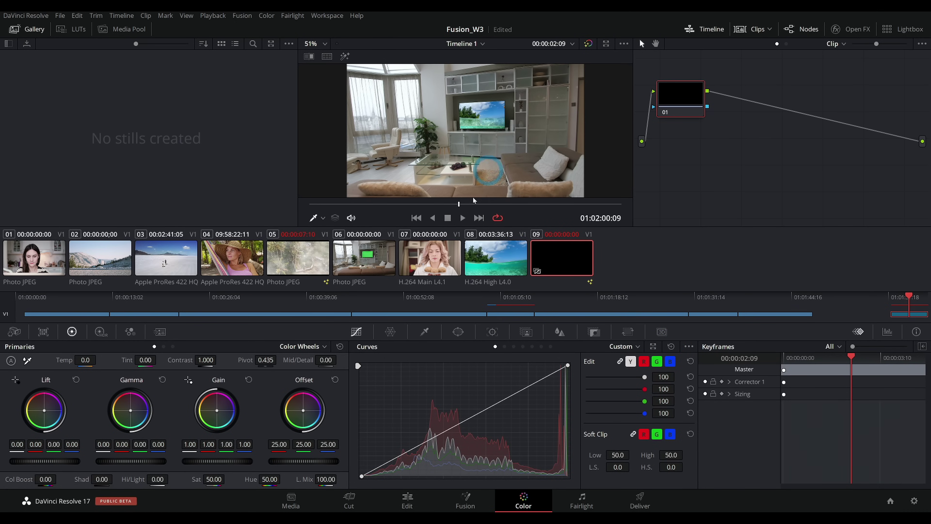
drag(218, 412, 239, 419)
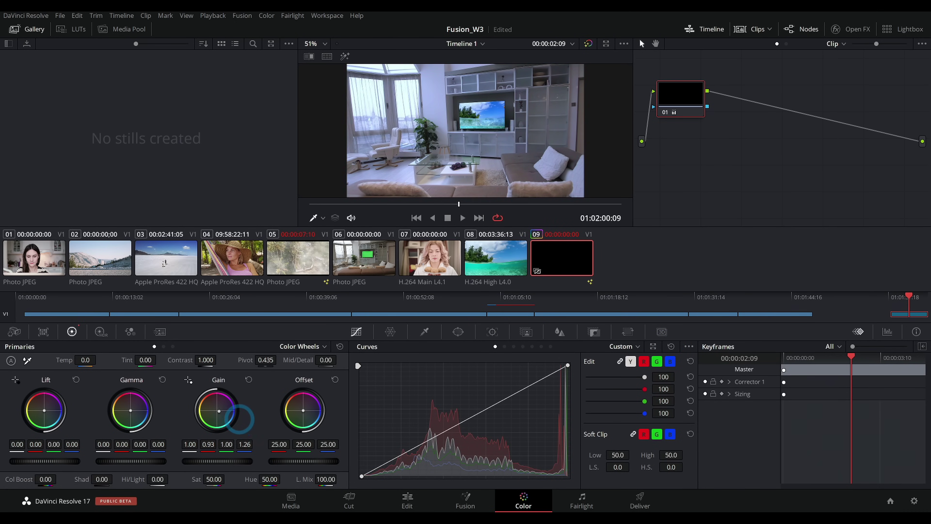
click(188, 379)
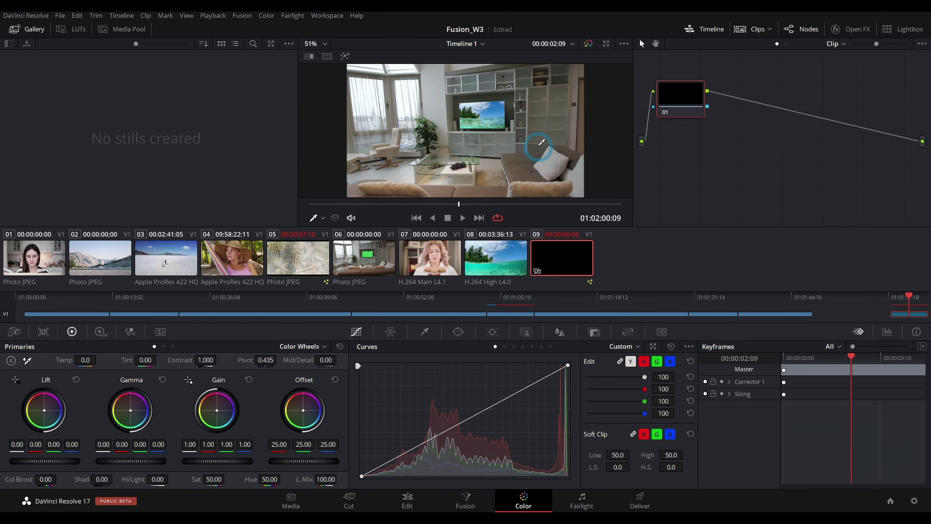
click(378, 217)
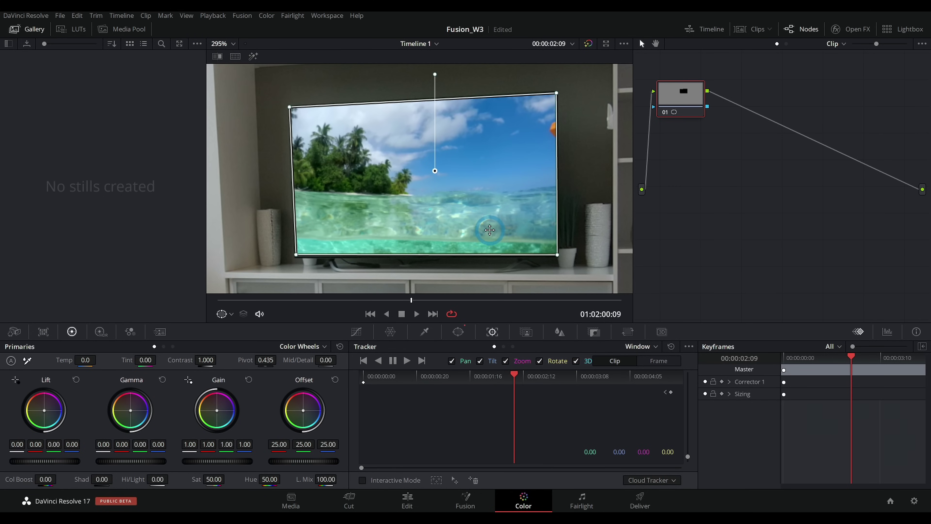
Set the Color page viewer zoom to Fit, then return to the Fusion page
click(233, 43)
click(233, 58)
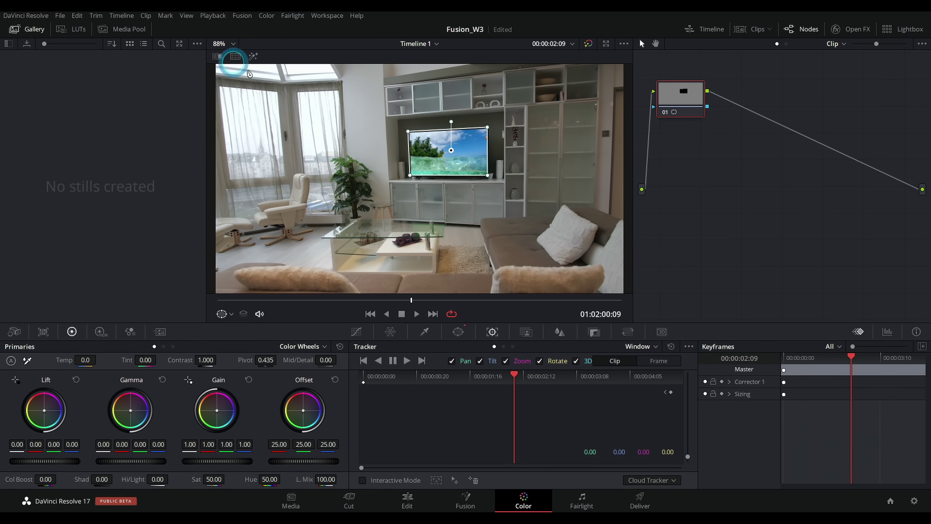
click(497, 203)
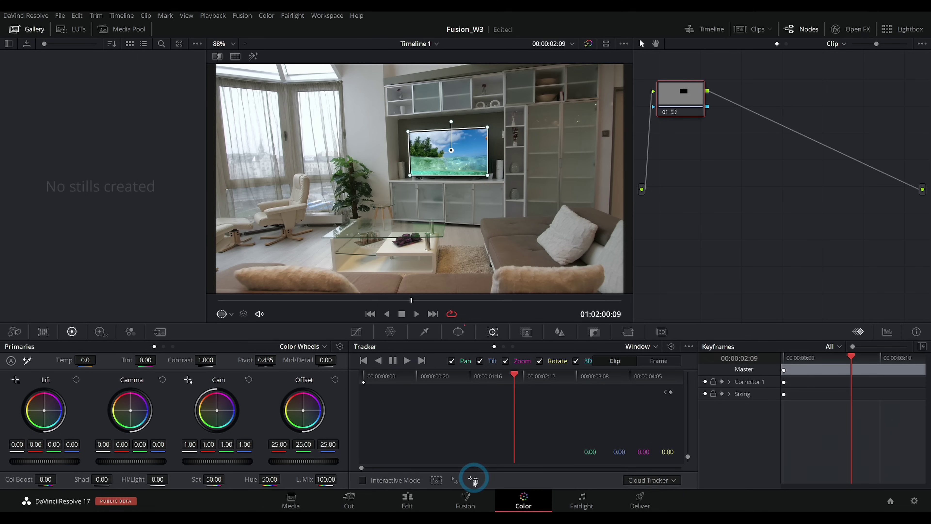
click(467, 499)
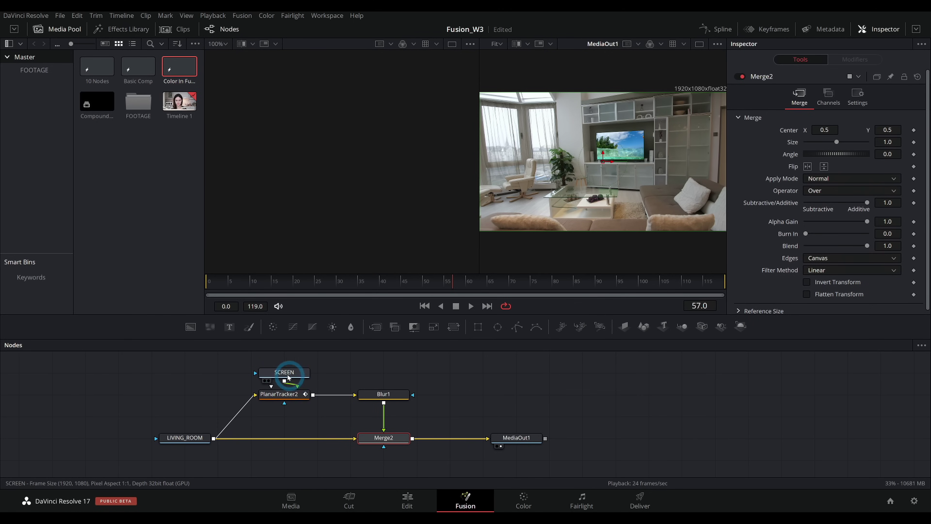
Check the SCREEN, PlanarTracker2 and MediaOut1 outputs in the viewer in turn
click(287, 377)
key(2)
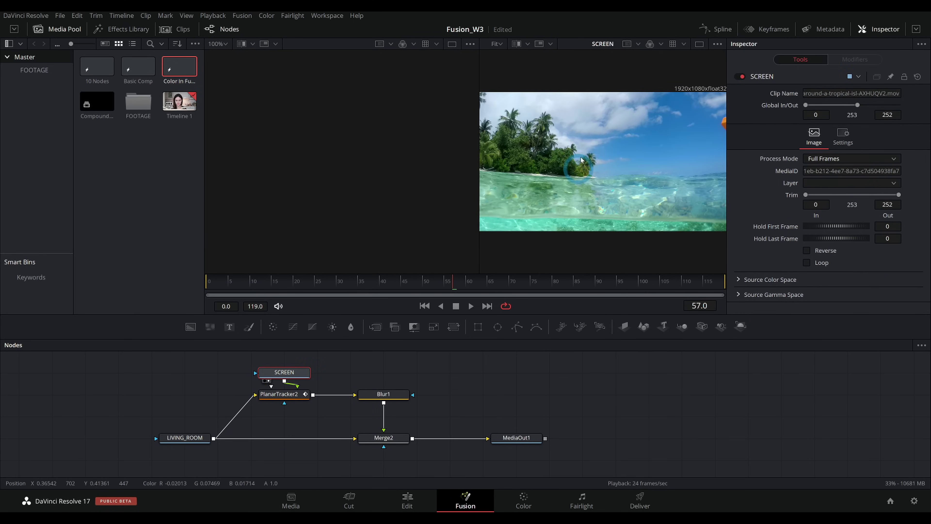
drag(291, 395, 611, 228)
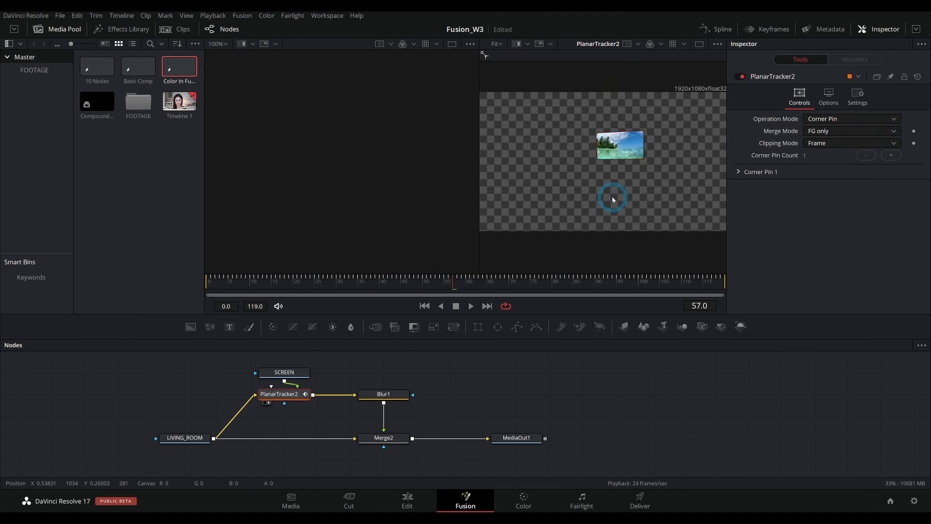
scroll(613, 199, up, 3)
click(517, 438)
key(2)
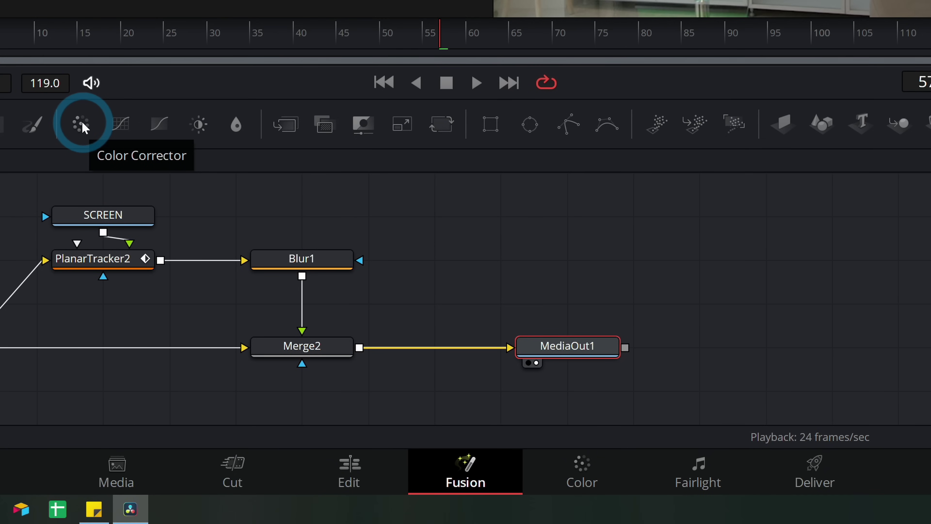
Insert a ColorCorrector between Blur1 and Merge2 and tint the TV orange (Tint 3.054, Strength 0.6818)
drag(273, 329, 392, 425)
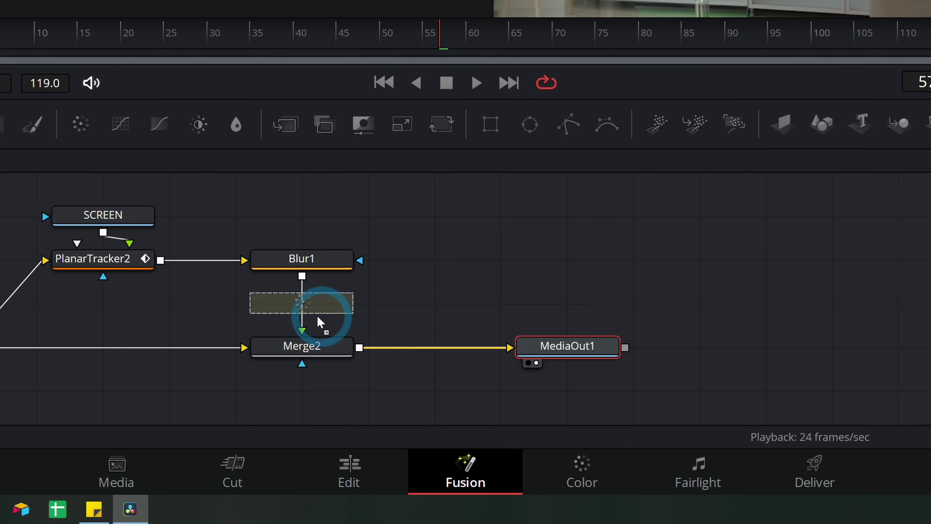
drag(317, 316, 308, 315)
mouse_move(307, 266)
mouse_down()
mouse_move(304, 237)
mouse_move(297, 261)
mouse_up()
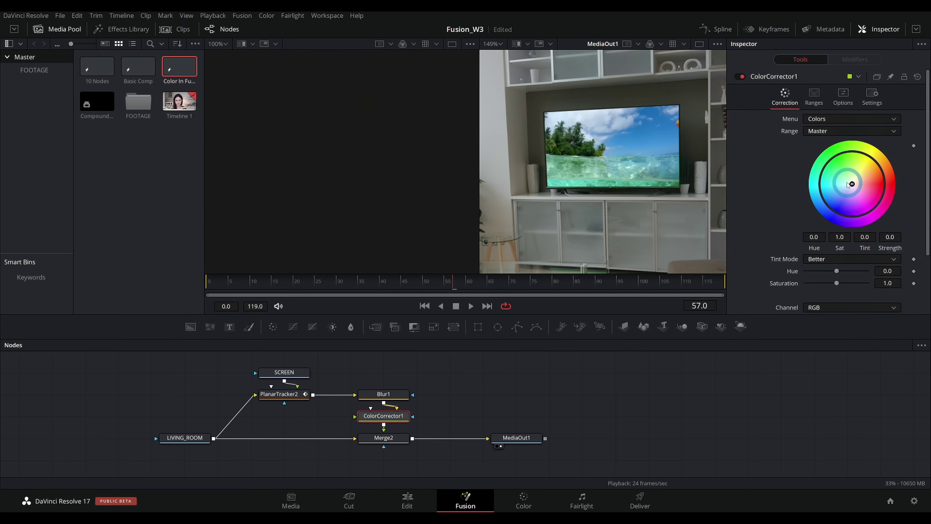
drag(852, 183, 877, 175)
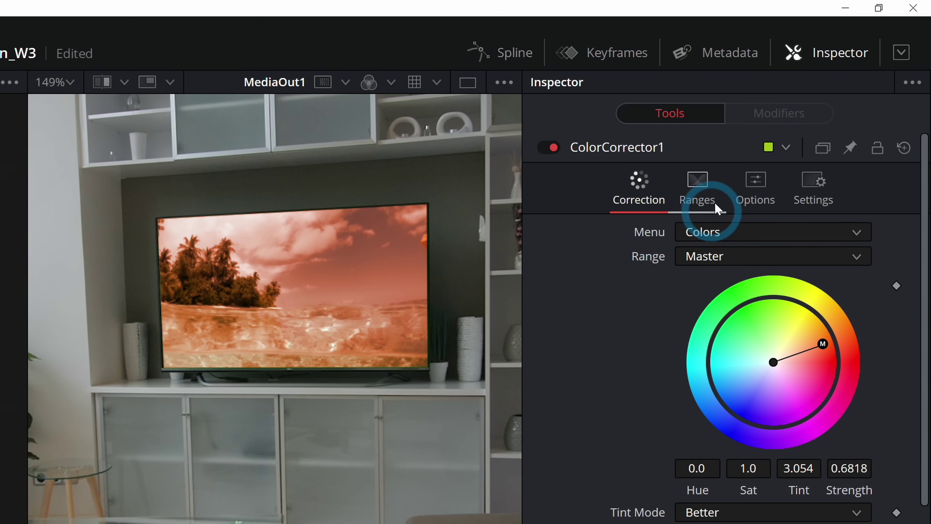
Enable Pre-Divide / Post-Multiply in ColorCorrector1's Options and undo the tint back to 0
click(757, 182)
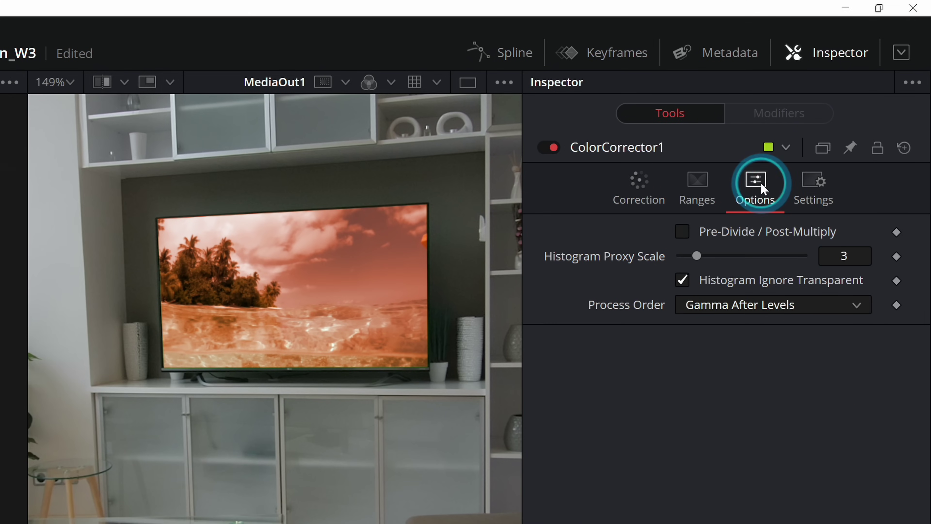
click(682, 234)
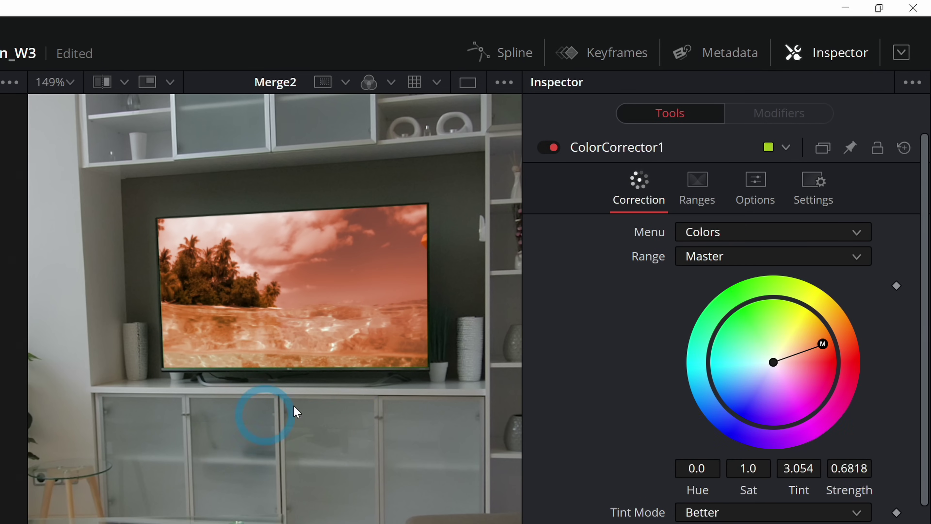
key(ctrl+z)
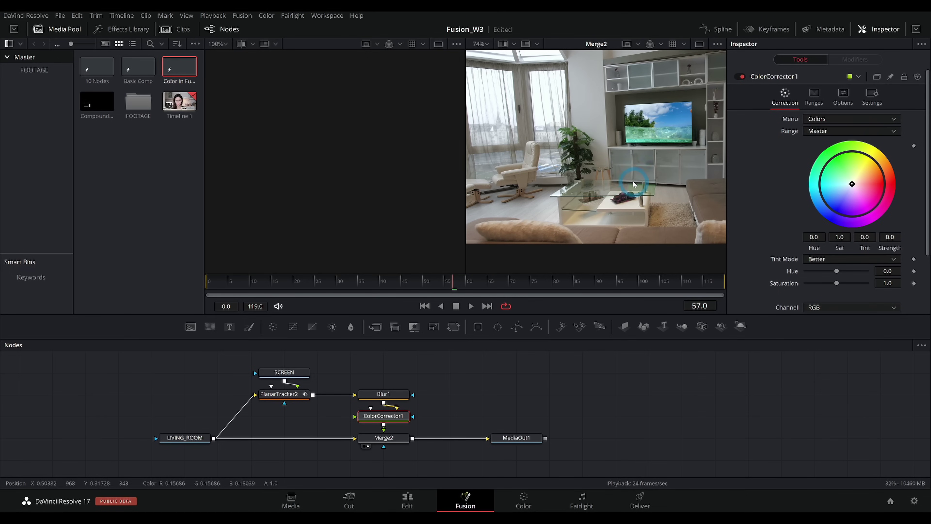
Zoom and pan onto the TV, then scroll the Inspector to the Contrast, Gain, Lift, Gamma and Brightness sliders
drag(632, 175, 604, 198)
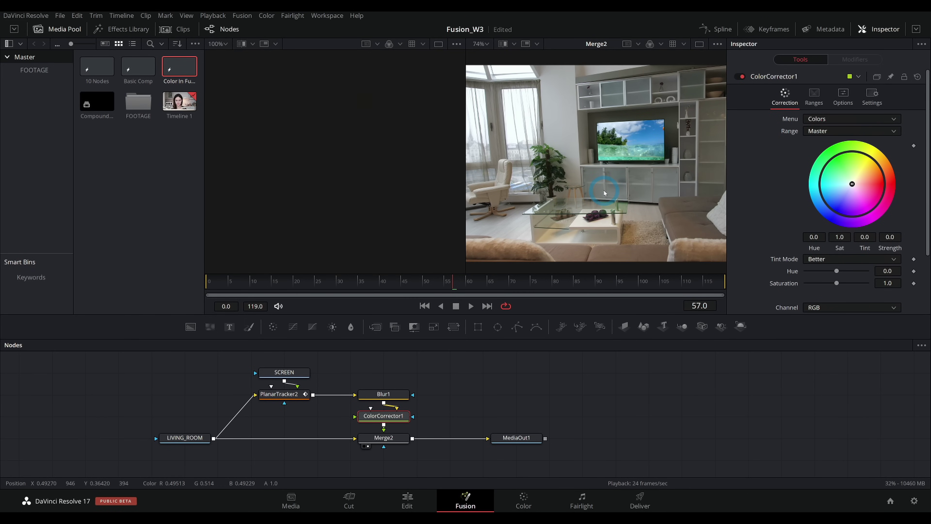
scroll(628, 164, up, 4)
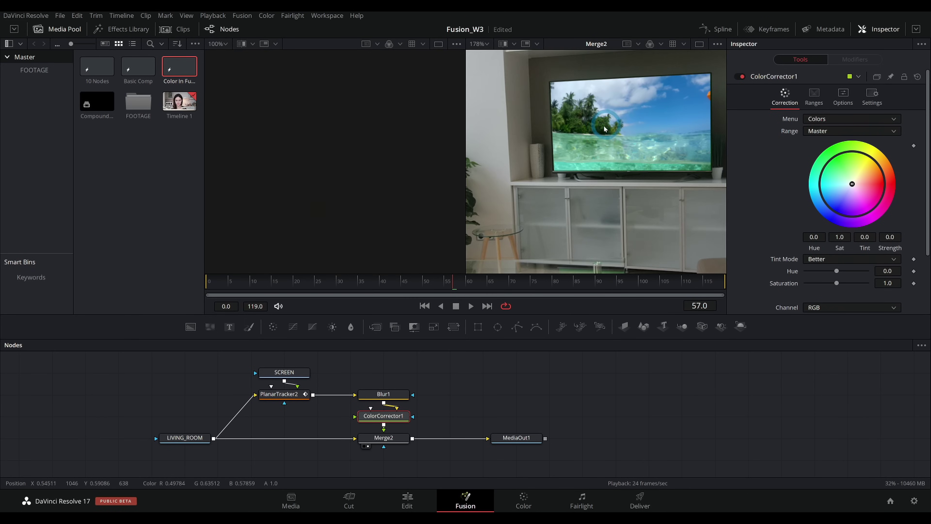
drag(648, 133, 596, 169)
scroll(546, 109, up, 2)
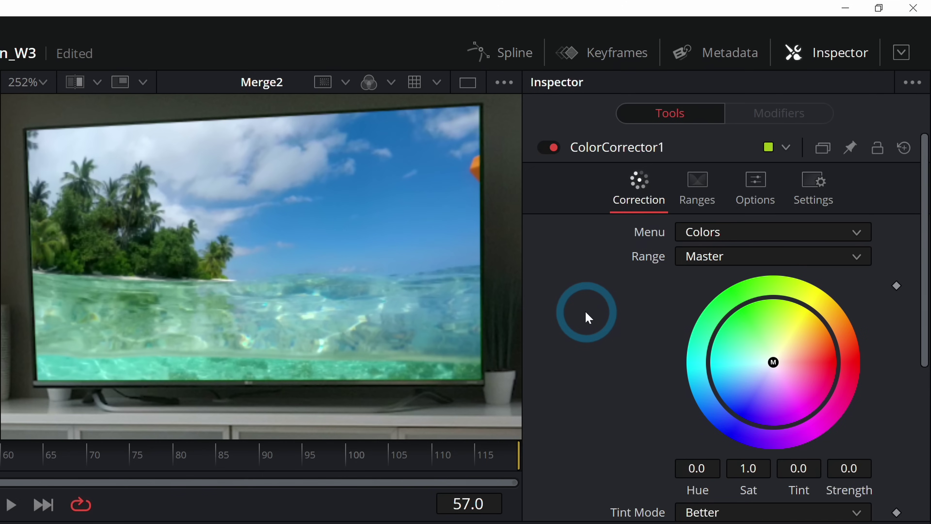
scroll(586, 316, down, 6)
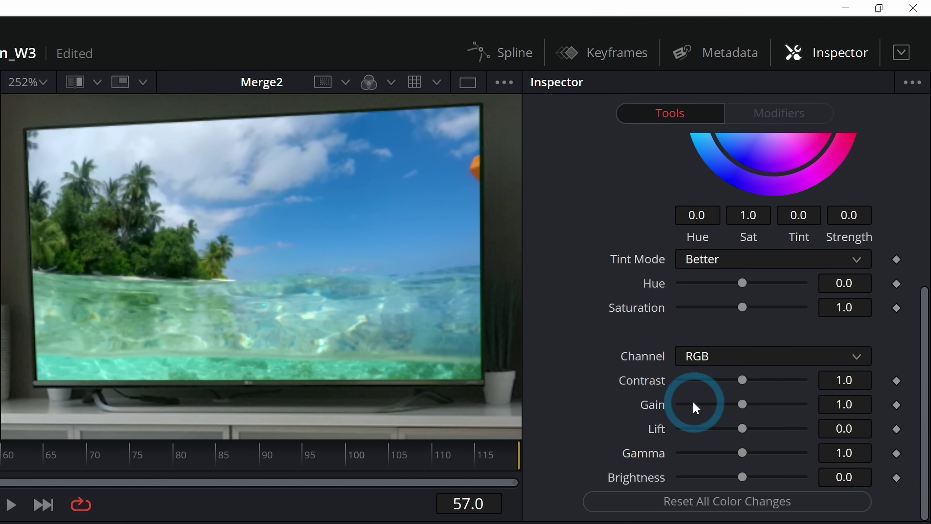
scroll(325, 344, down, 2)
scroll(324, 341, down, 6)
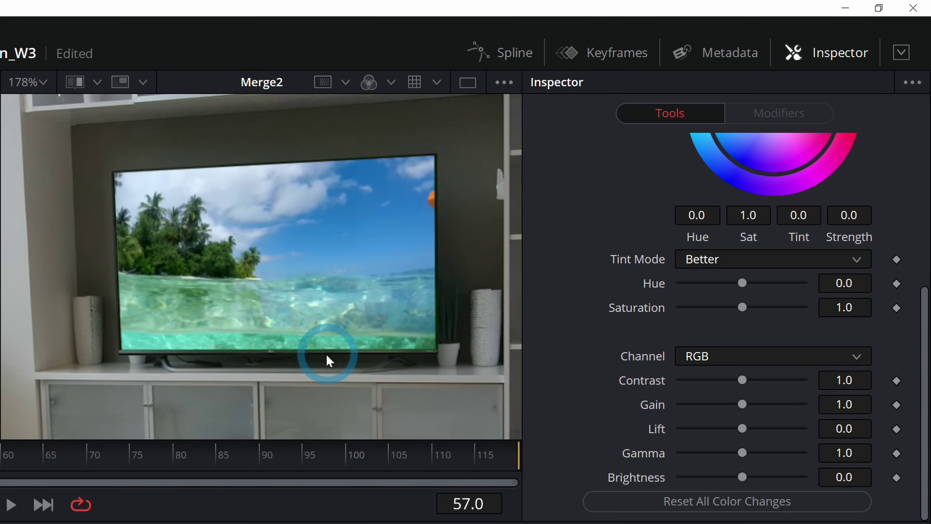
scroll(337, 326, down, 4)
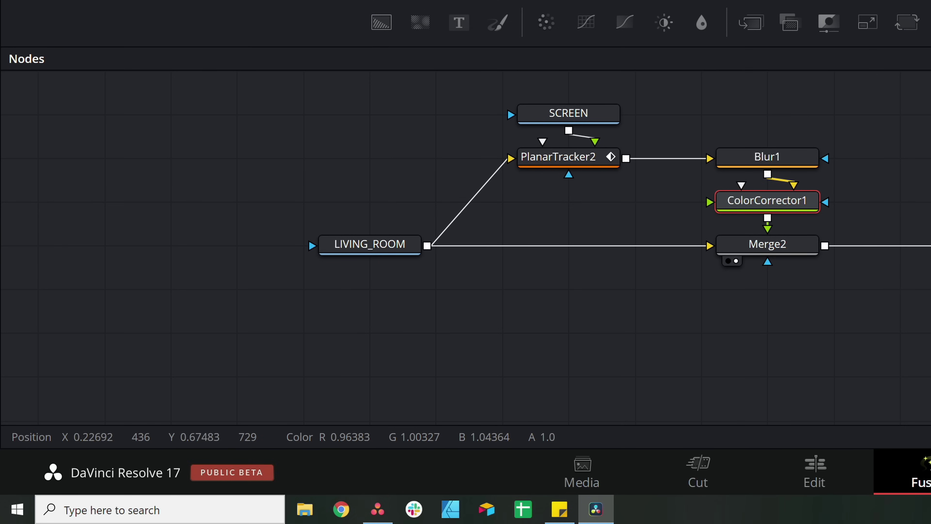
Set the ColorCorrector1 Gain value to 0.94
click(189, 357)
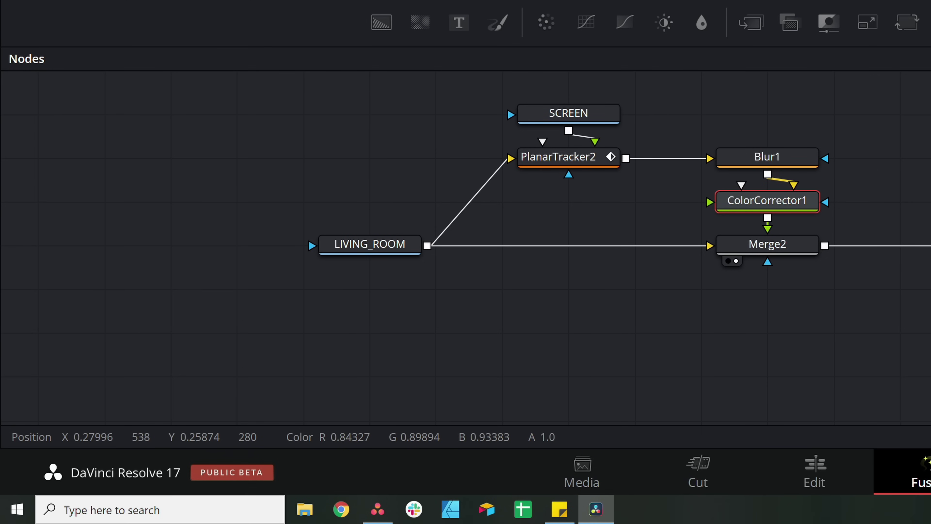
click(930, 0)
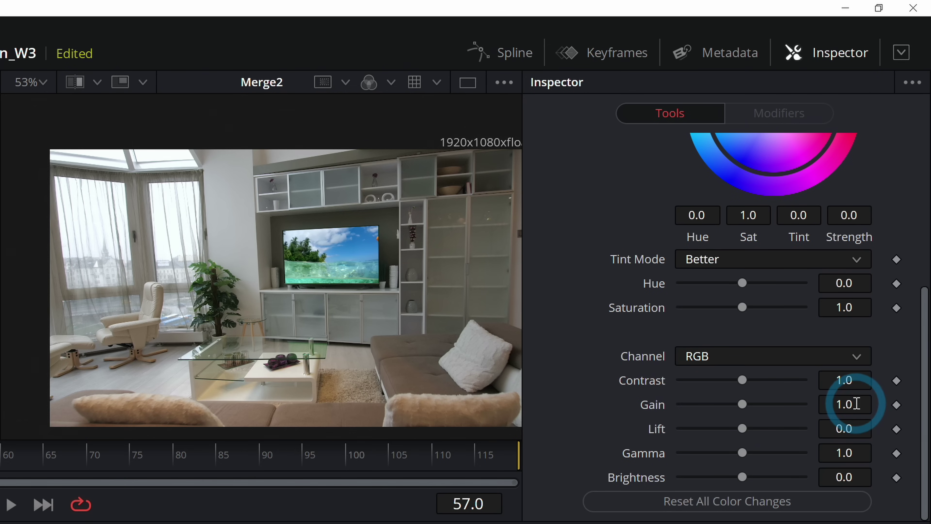
click(892, 205)
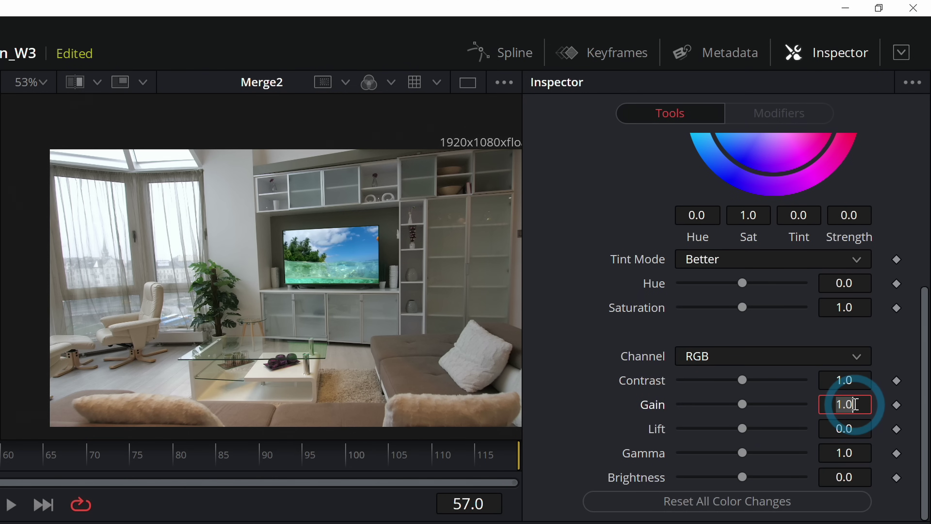
text(.94)
key(Tab)
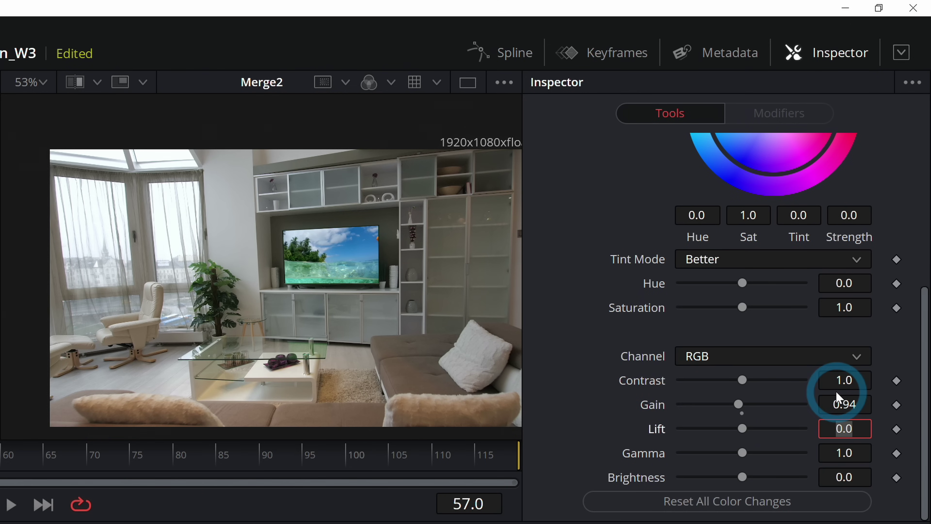
scroll(421, 297, up, 5)
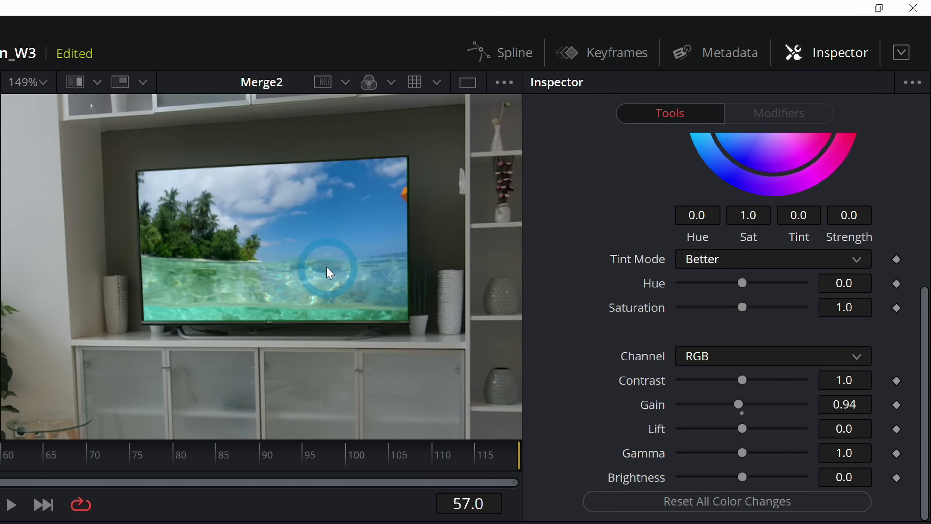
scroll(240, 242, down, 3)
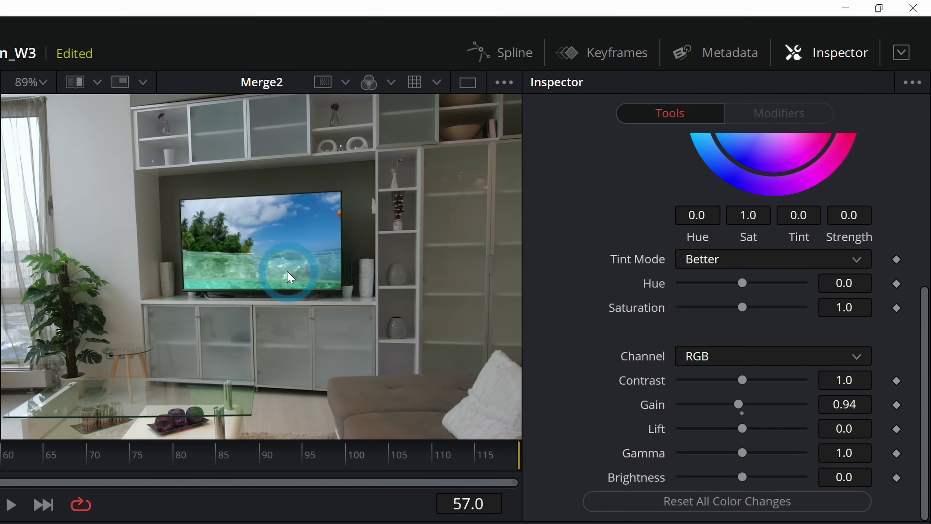
scroll(271, 332, down, 2)
drag(214, 369, 306, 312)
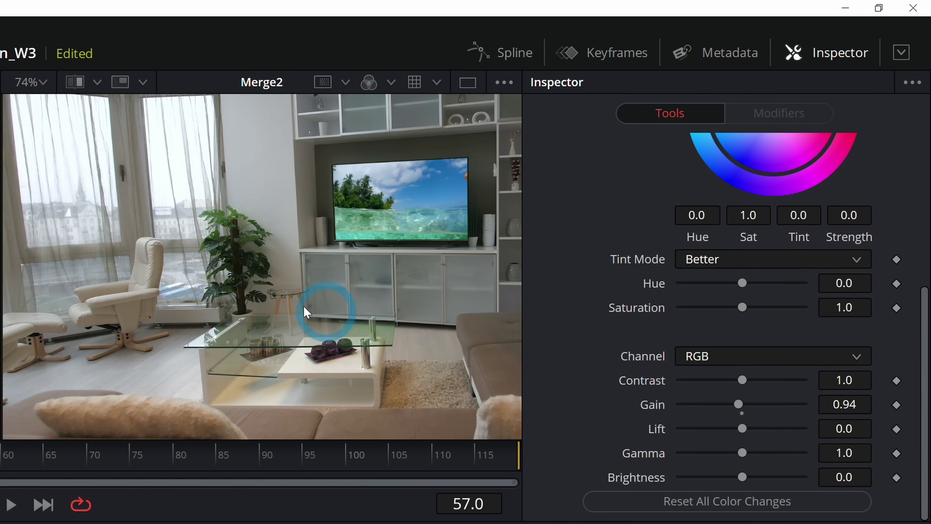
drag(406, 293, 379, 294)
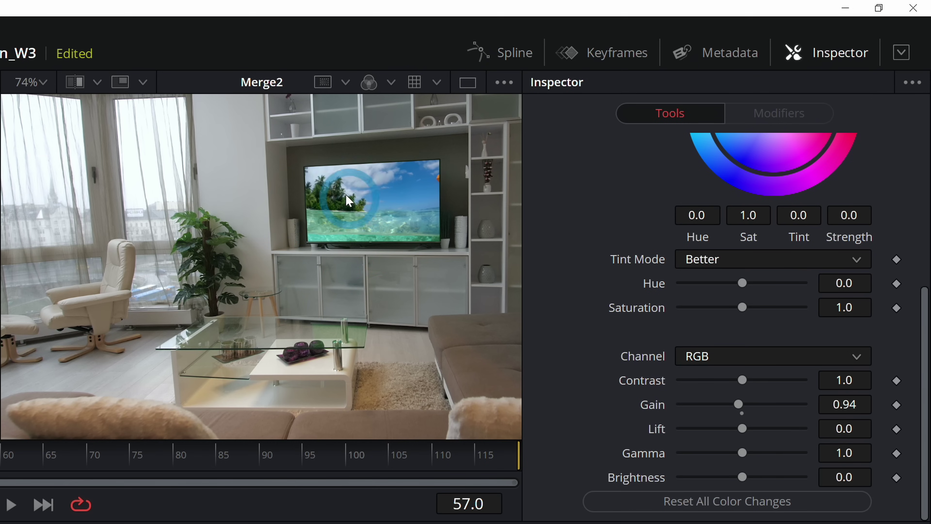
scroll(341, 268, down, 1)
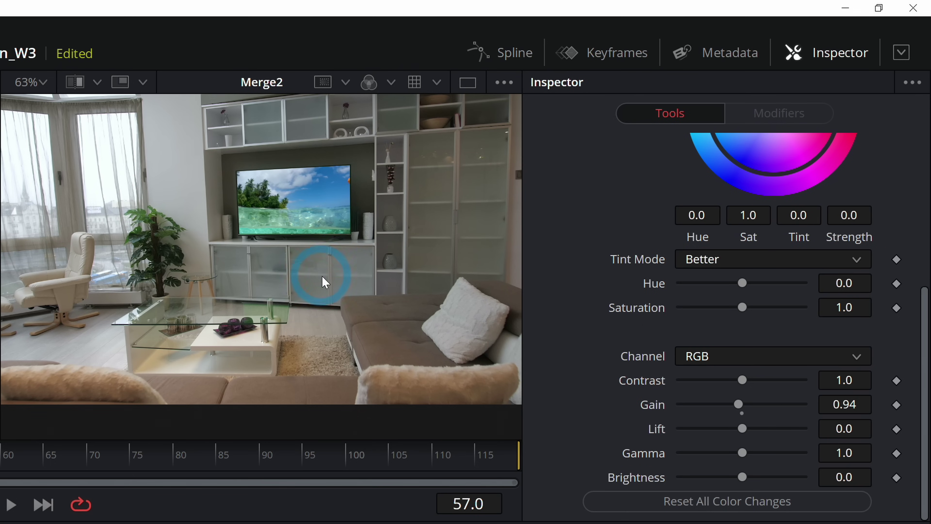
drag(416, 316, 270, 332)
scroll(301, 332, up, 10)
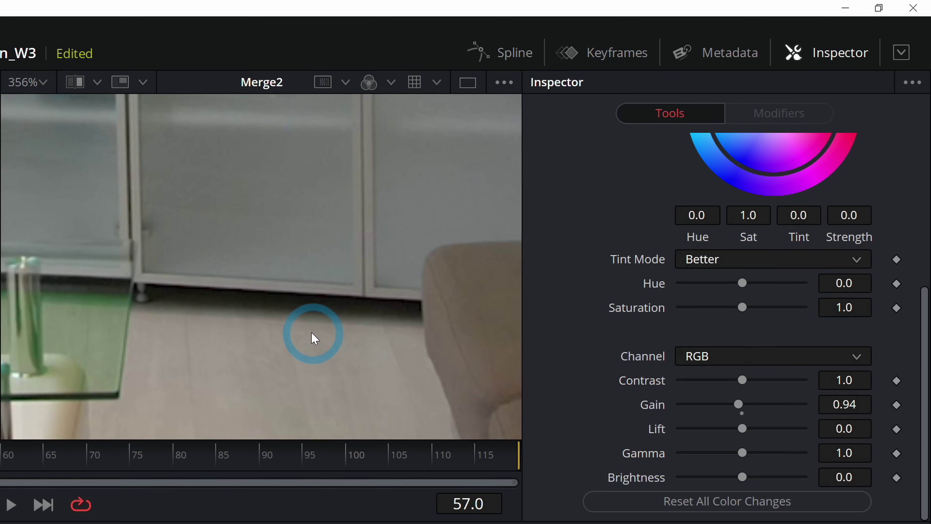
scroll(304, 334, up, 5)
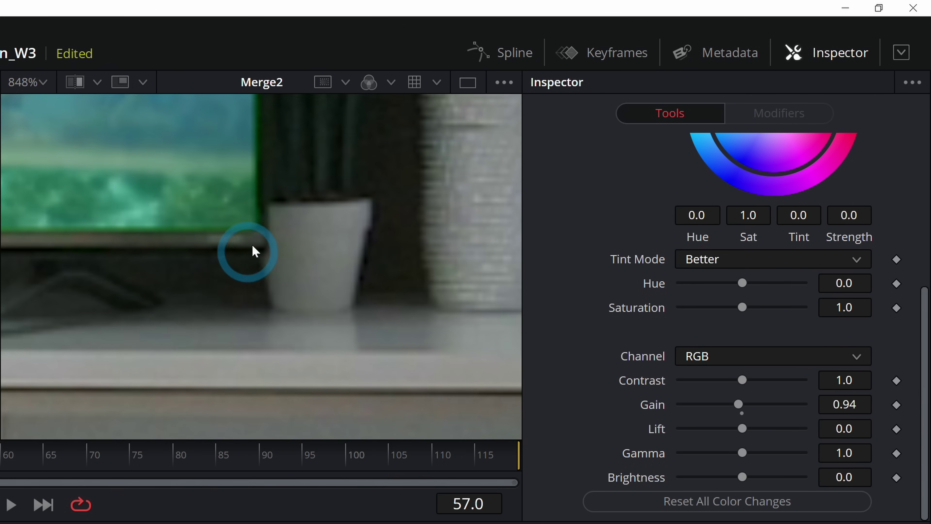
drag(251, 251, 250, 331)
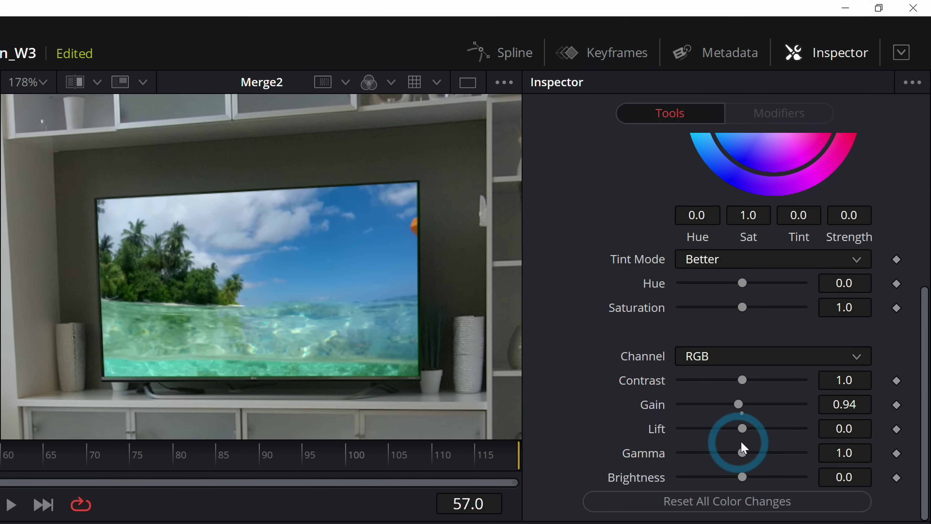
Commit a ColorCorrector1 Lift value of 0.08
click(832, 429)
key(Return)
scroll(586, 313, up, 5)
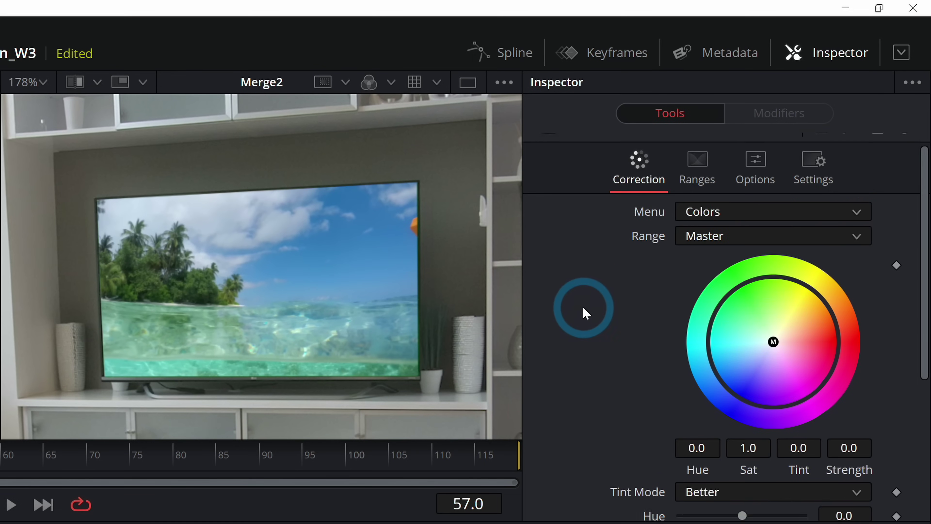
scroll(586, 312, up, 1)
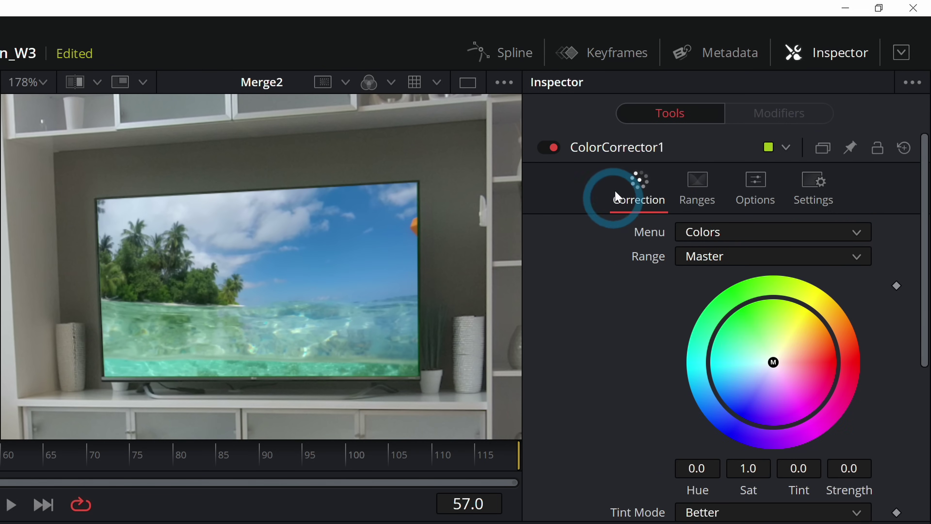
Turn on Pre-Divide / Post-Multiply after comparing it off and on, then scrub to frame 73
click(746, 198)
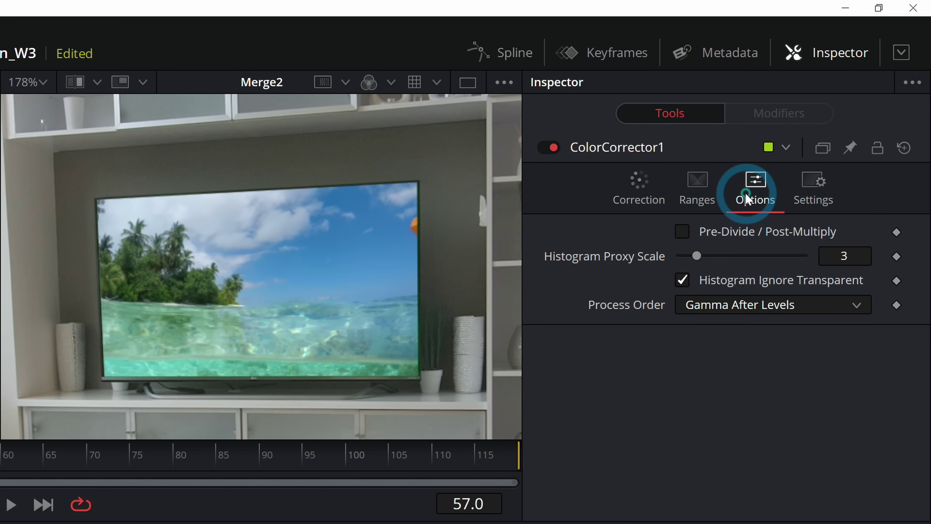
click(682, 232)
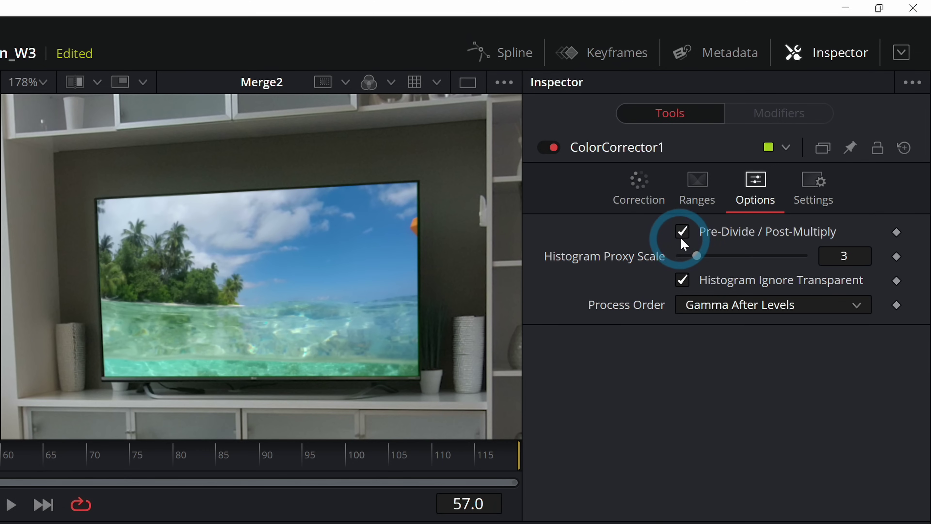
click(683, 237)
click(686, 237)
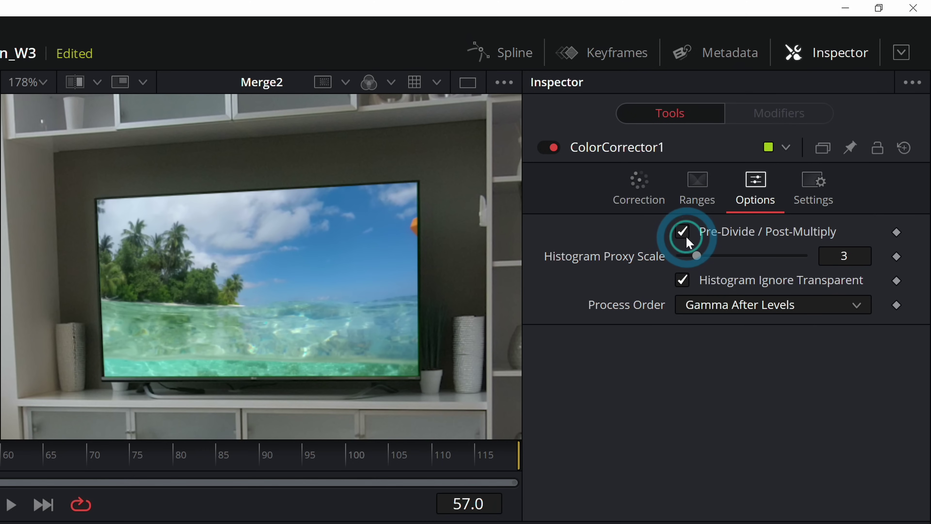
click(684, 234)
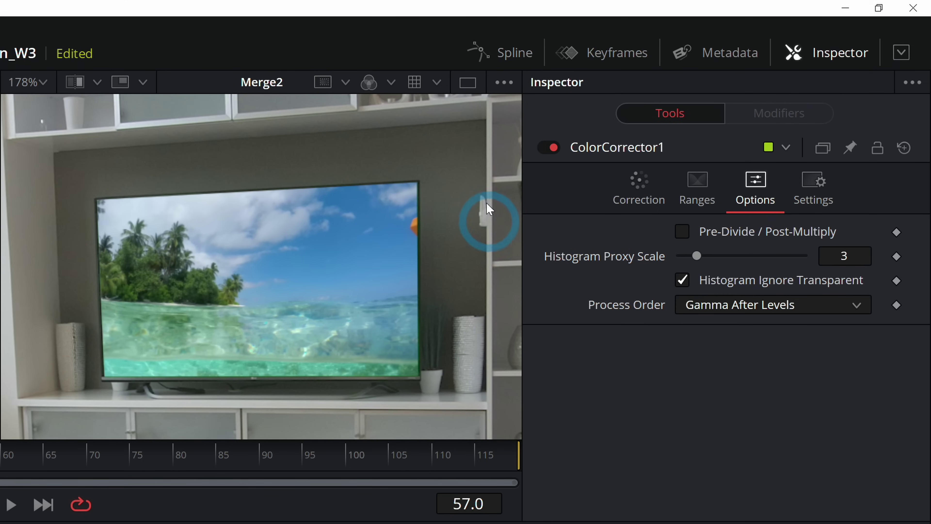
click(683, 235)
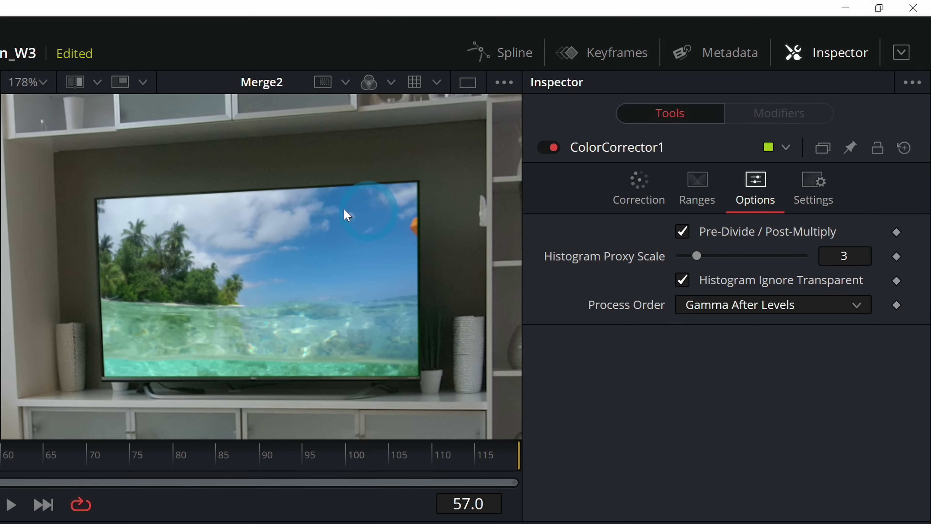
scroll(330, 304, down, 3)
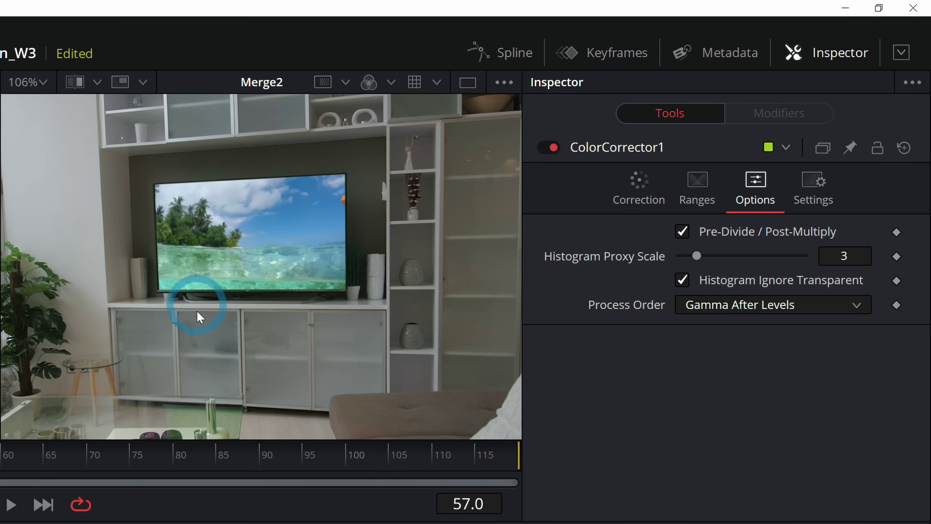
scroll(220, 338, up, 5)
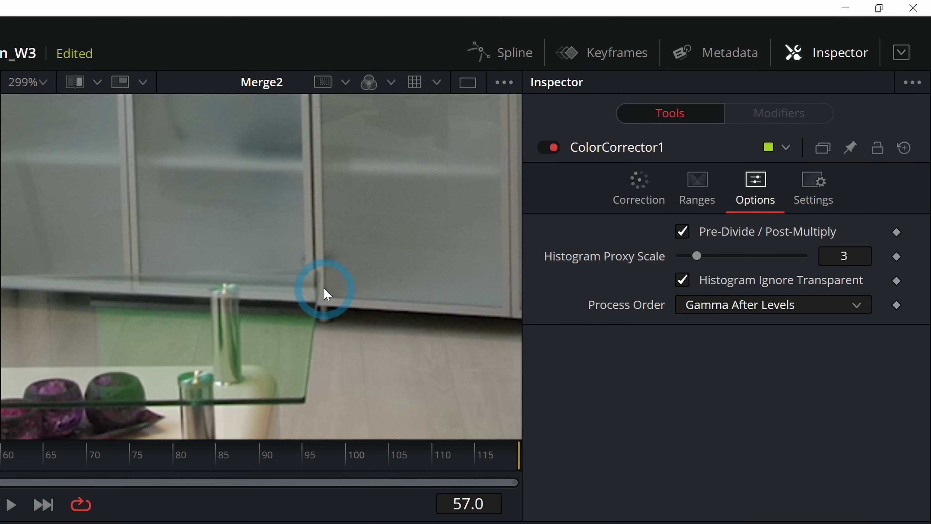
scroll(327, 291, down, 5)
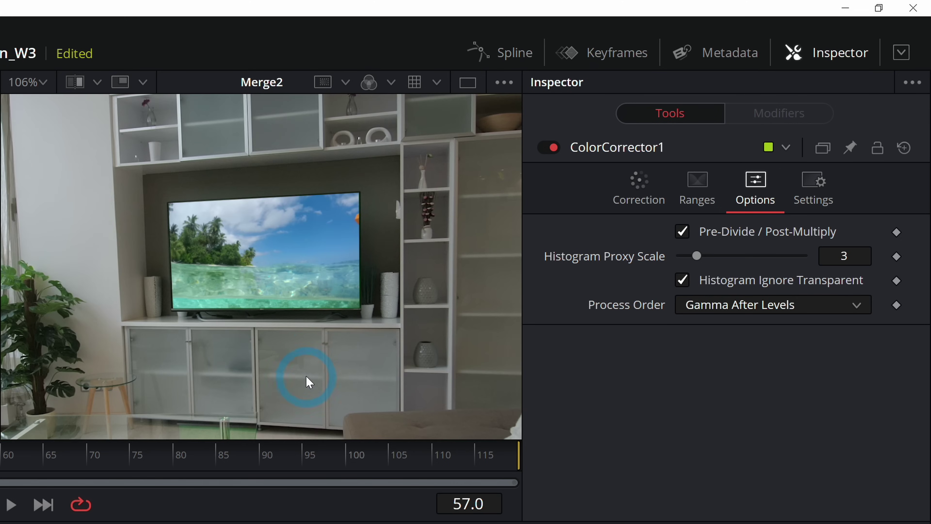
drag(8, 462, 114, 461)
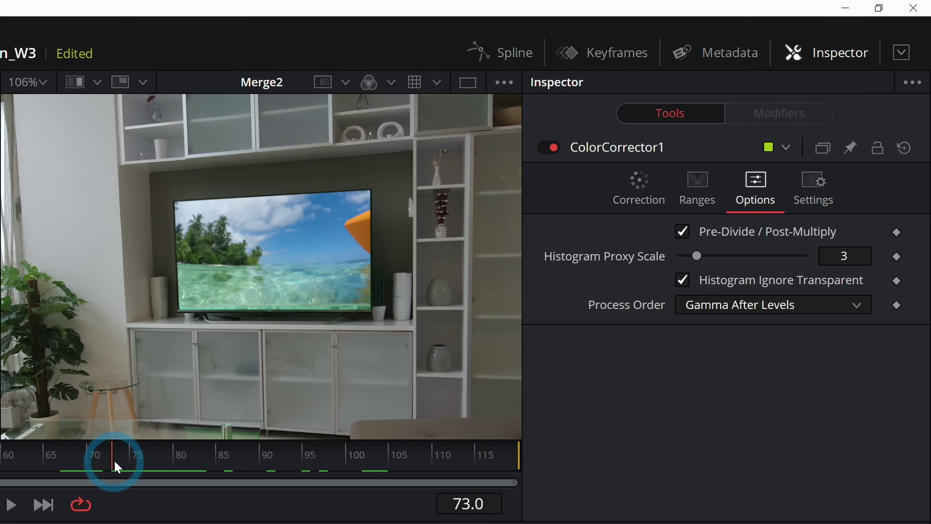
Toggle ColorCorrector1 on and off to compare the TV insert, then go to the Color page
click(549, 148)
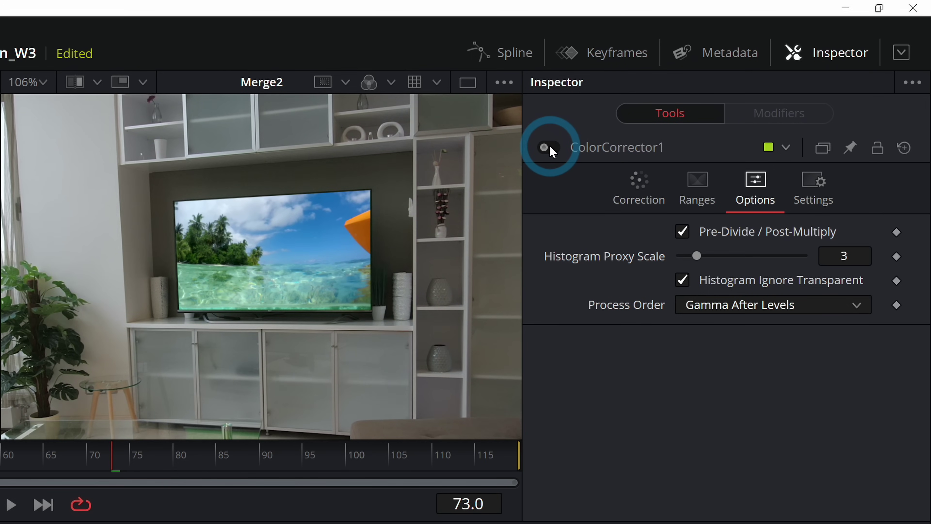
click(550, 147)
click(550, 147)
click(550, 147)
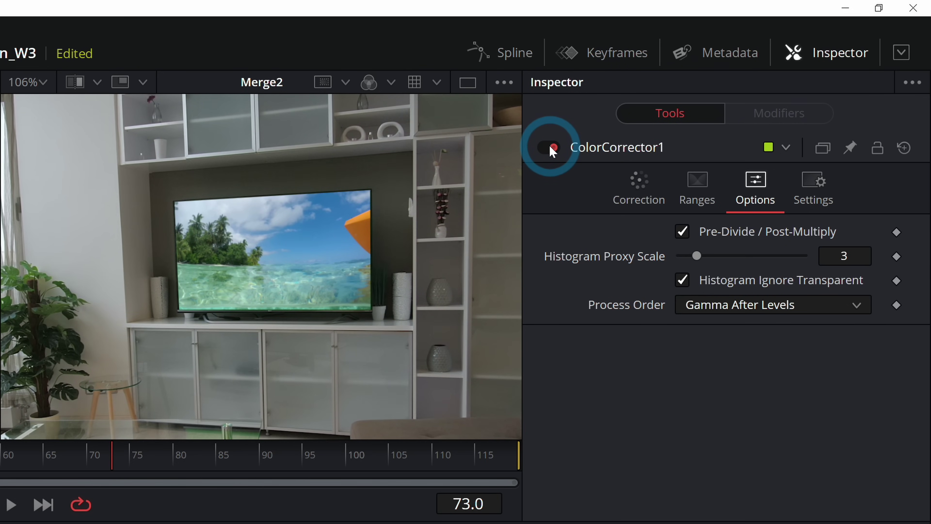
click(550, 148)
click(549, 148)
click(284, 340)
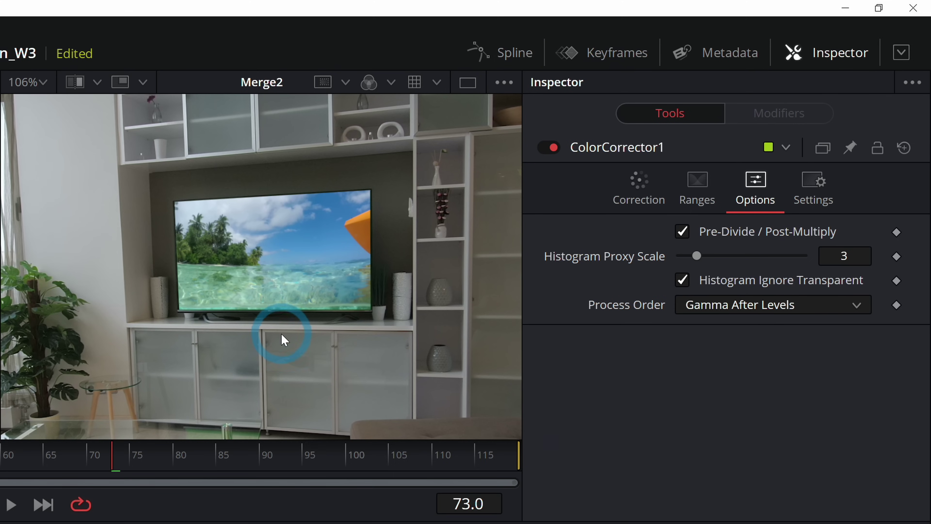
drag(284, 339, 289, 348)
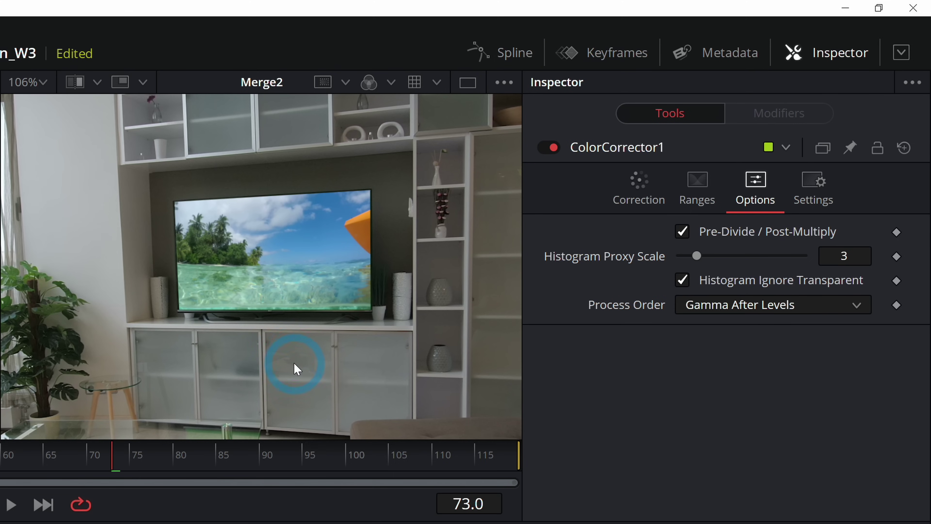
click(595, 281)
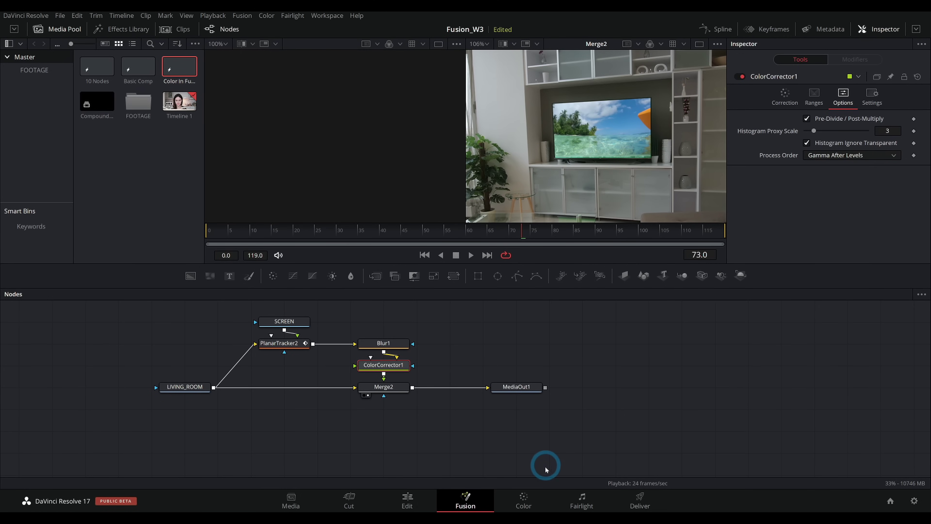
click(524, 501)
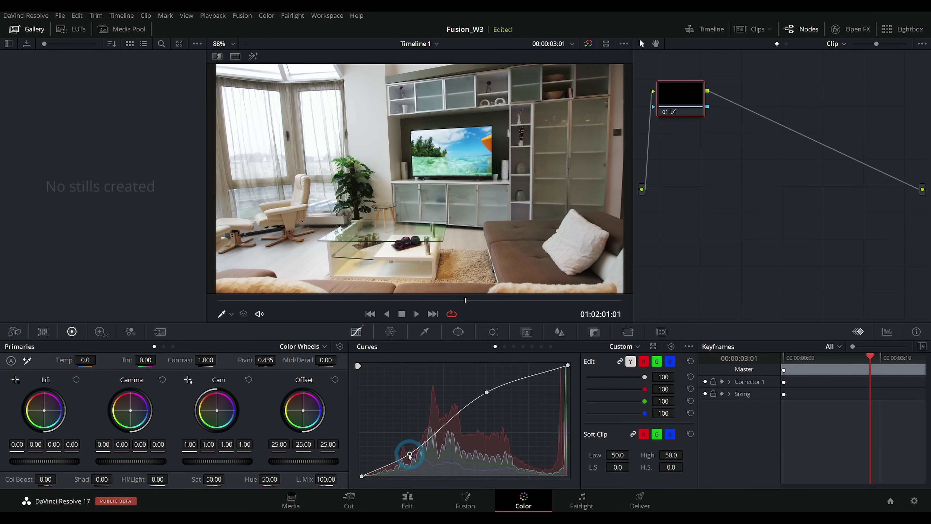
Pull the luminance curve points down for gentler contrast and warm the midtone Gamma balance
drag(407, 453, 411, 458)
drag(488, 394, 480, 424)
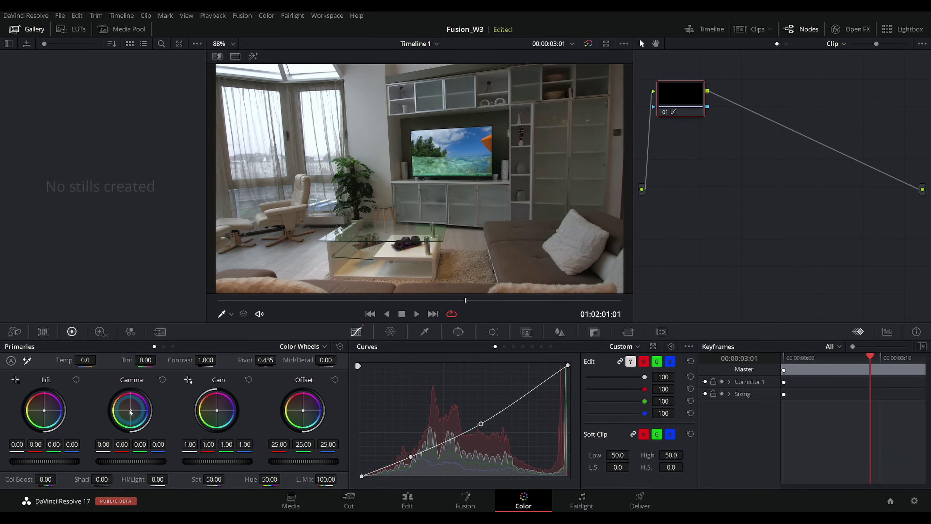
drag(129, 408, 110, 387)
scroll(456, 123, up, 4)
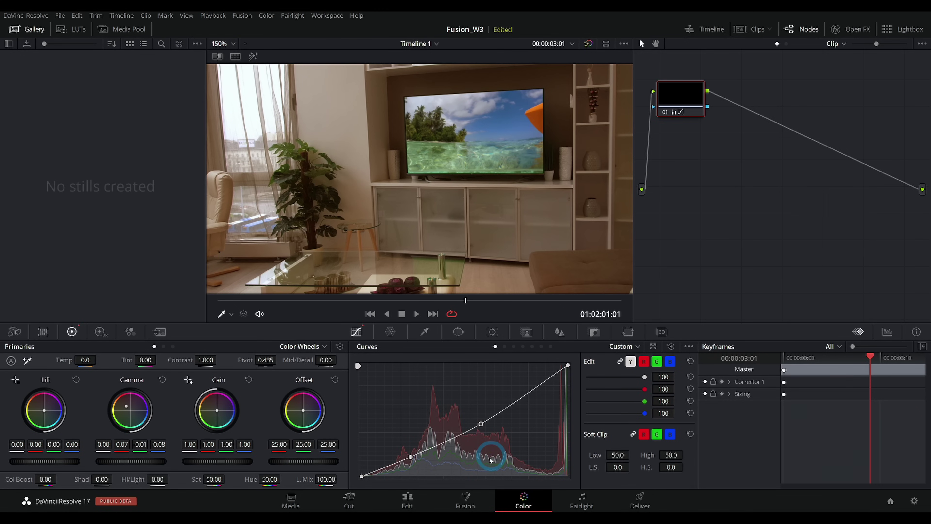
Select ColorCorrector1 in Fusion, then back on the Color page cool the Gamma balance
click(465, 500)
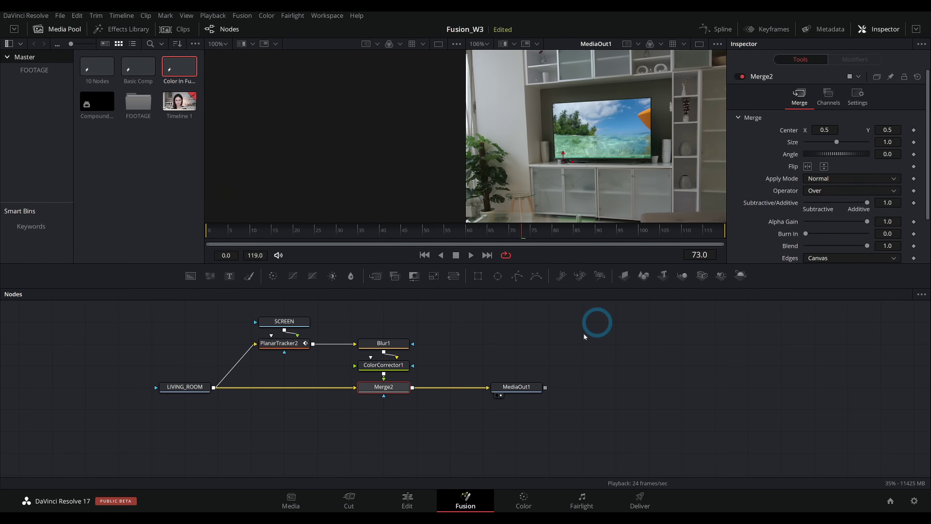
click(397, 369)
key(shift+6)
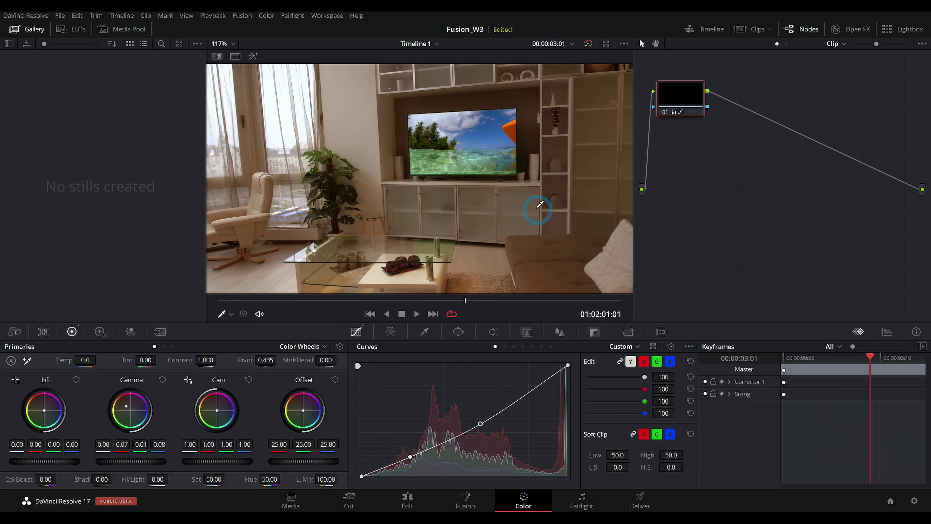
scroll(539, 204, down, 5)
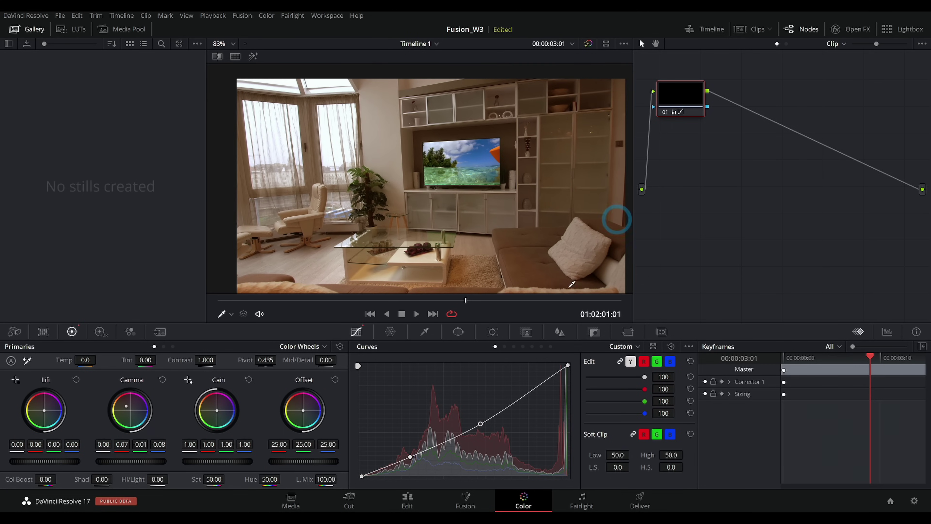
drag(233, 416, 161, 400)
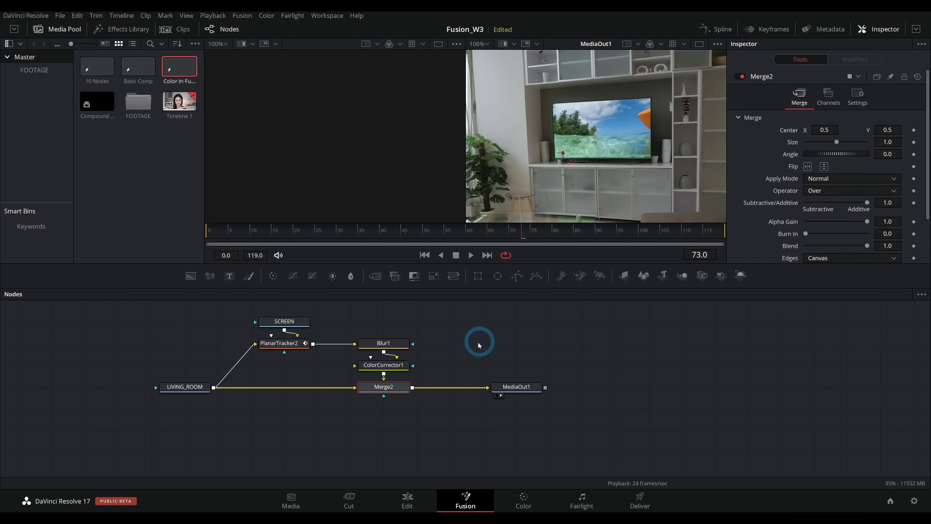
Drag ColorCorrector1's Saturation down to 0.61, then compare on the Color page and return to Fusion
click(383, 364)
click(784, 97)
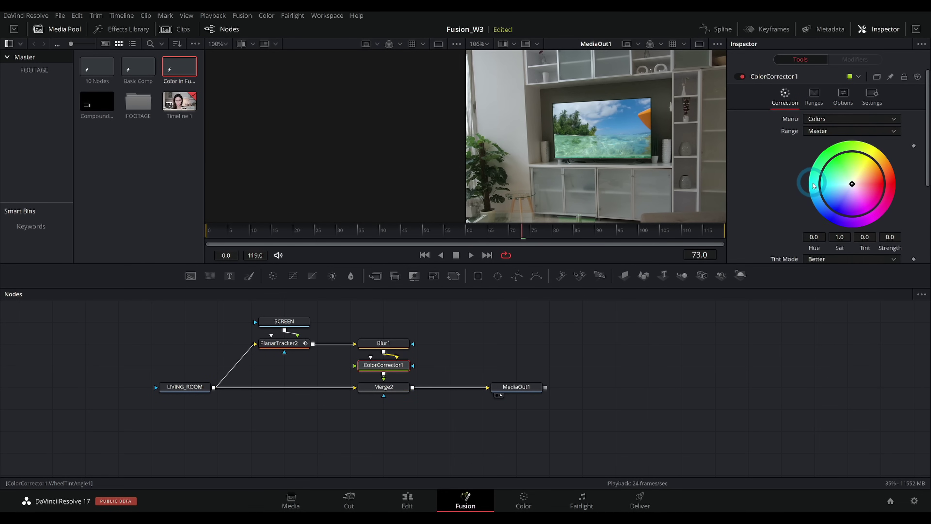
scroll(812, 220, down, 2)
drag(837, 226, 823, 228)
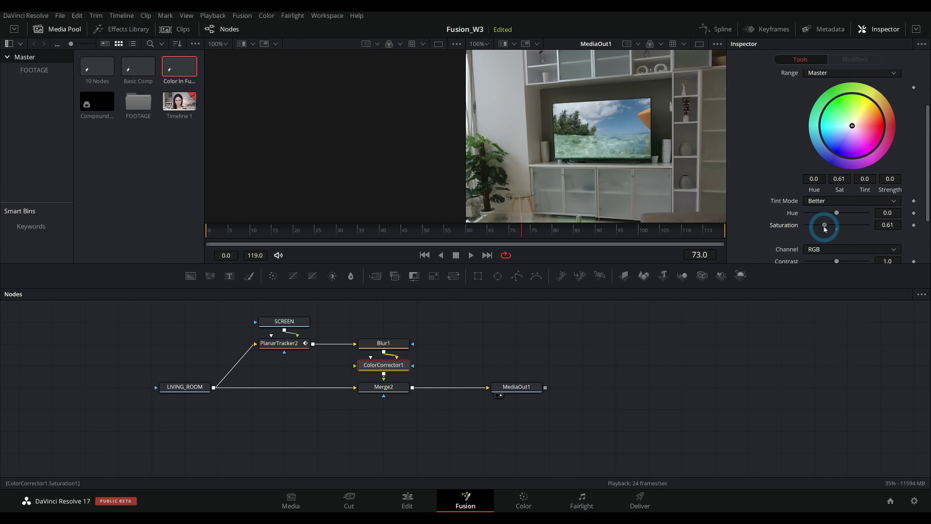
scroll(604, 167, down, 5)
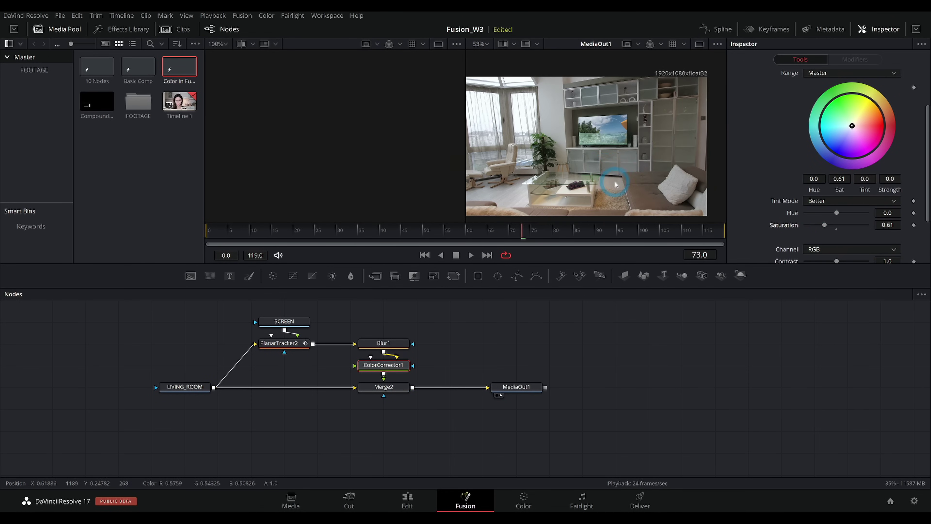
key(shift+6)
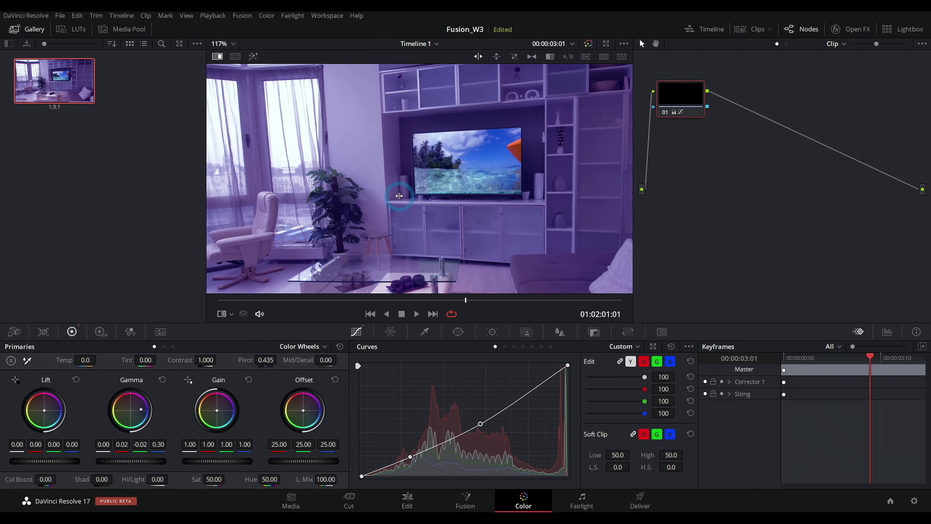
key(shift+5)
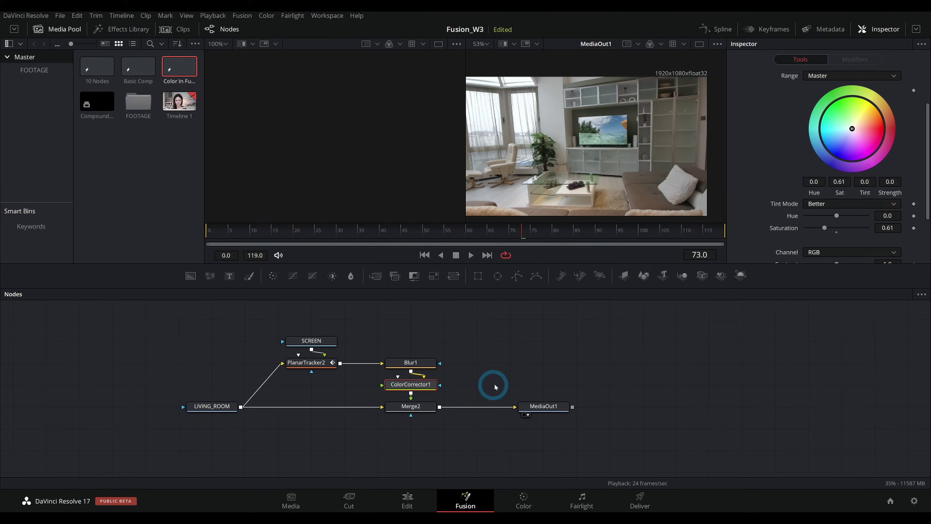